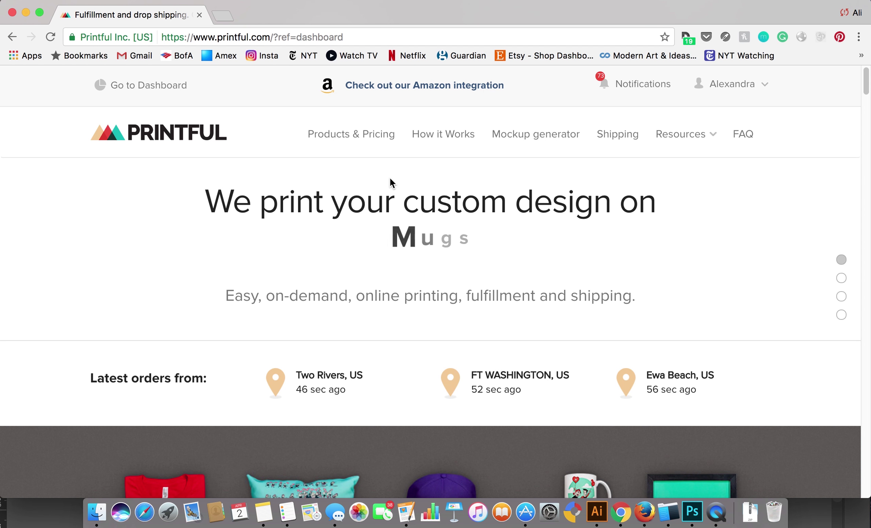
- Open the mockup generator and choose the All-Over Shirts category
{"action": "left_click", "coordinate": [531, 132]}
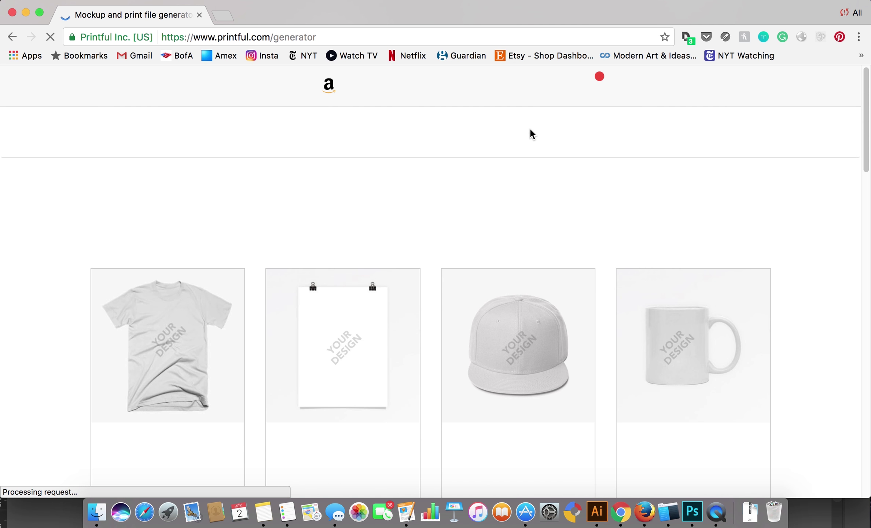
{"action": "scroll", "coordinate": [412, 197], "scroll_direction": "down", "scroll_amount": 5}
{"action": "scroll", "coordinate": [412, 198], "scroll_direction": "down", "scroll_amount": 8}
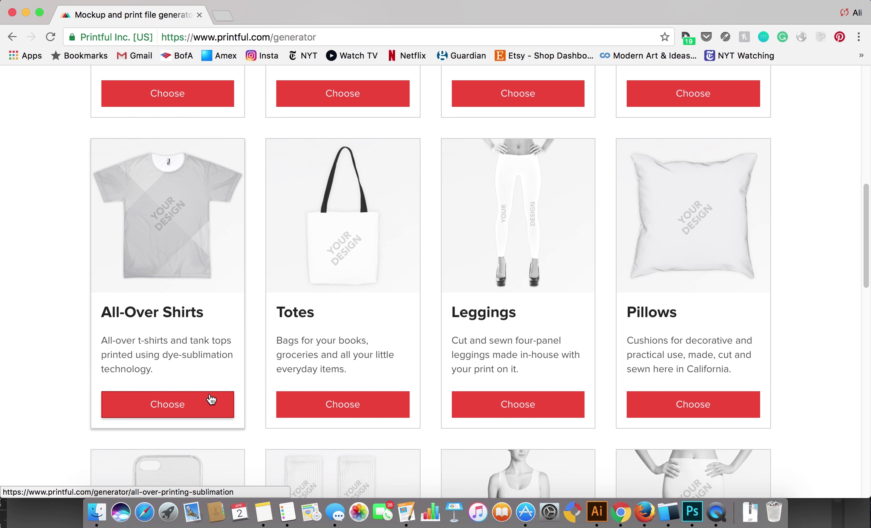
{"action": "left_click", "coordinate": [212, 399]}
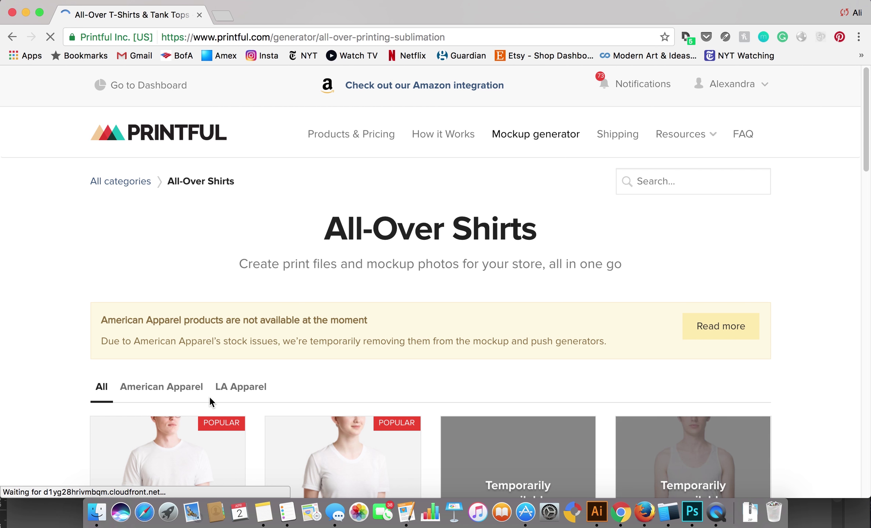
- Open the LA Apparel PL401 Men's Sublimation T-Shirt in the generator and view its front print upload area
{"action": "scroll", "coordinate": [209, 399], "scroll_direction": "down", "scroll_amount": 6}
{"action": "scroll", "coordinate": [210, 402], "scroll_direction": "down", "scroll_amount": 1}
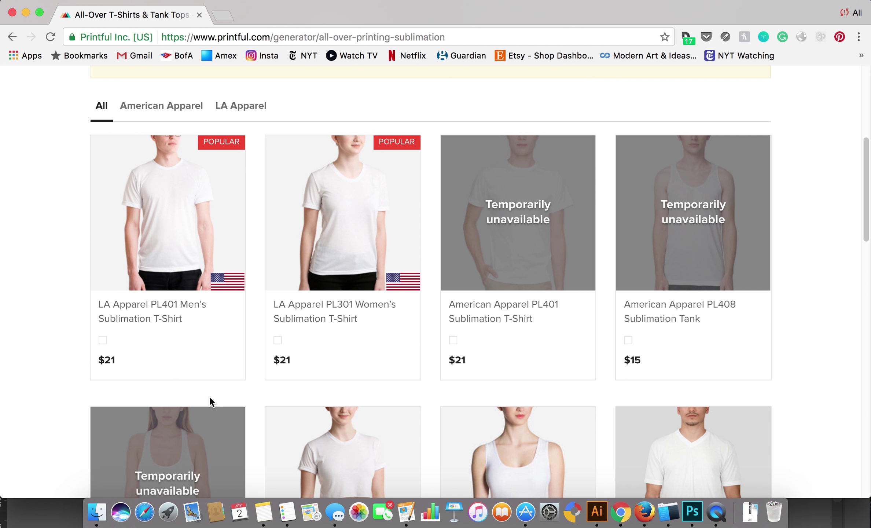
{"action": "scroll", "coordinate": [210, 402], "scroll_direction": "down", "scroll_amount": 1}
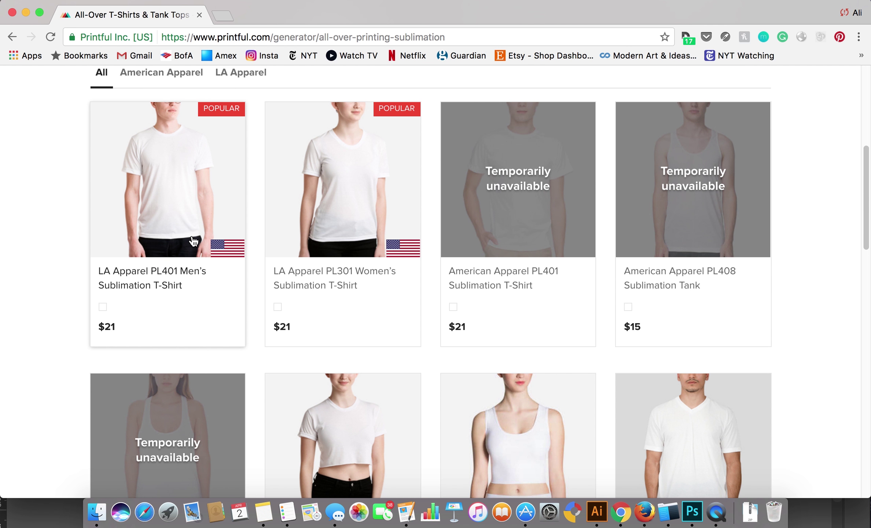
{"action": "left_click", "coordinate": [194, 241]}
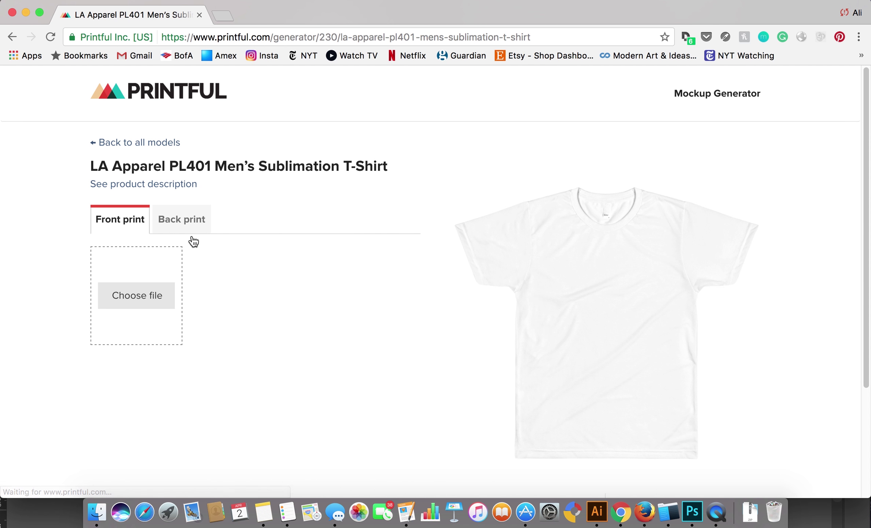
{"action": "scroll", "coordinate": [194, 242], "scroll_direction": "down", "scroll_amount": 2}
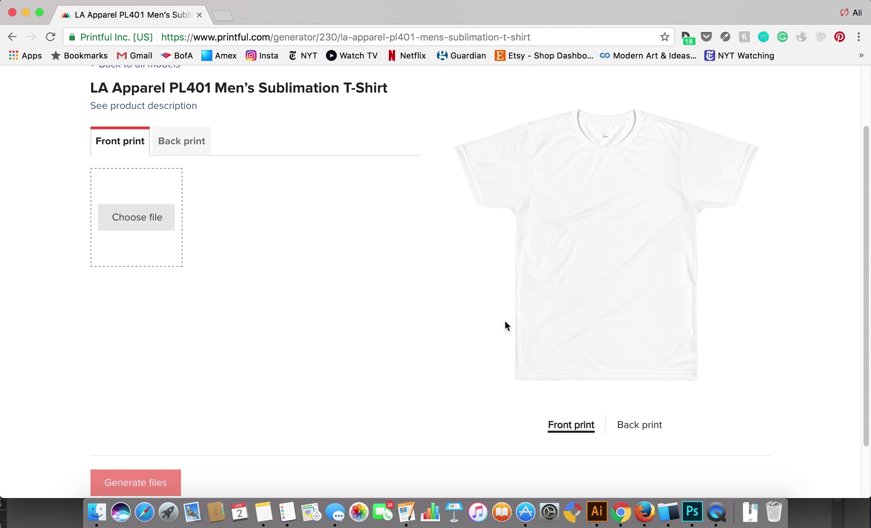
- Switch to Photoshop and start a new document from the Art & Illustration presets, using the 1000 pixel grid
{"action": "left_click", "coordinate": [693, 518]}
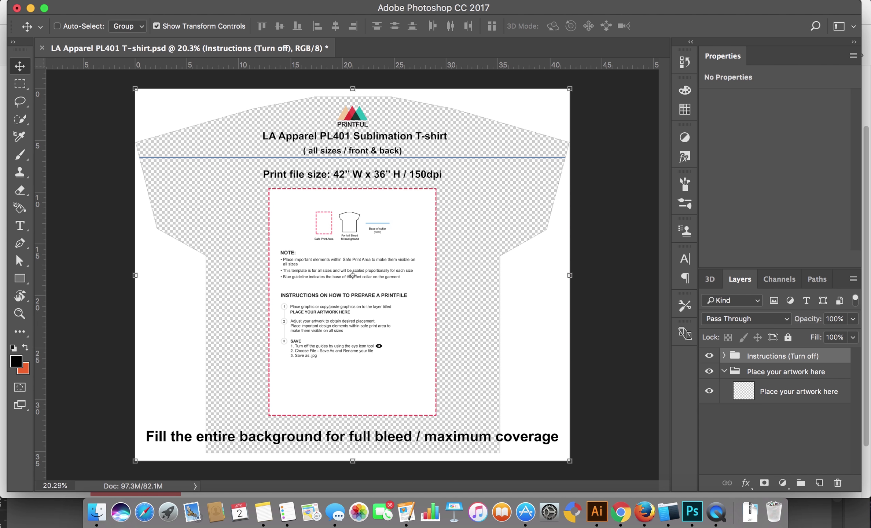
{"action": "left_click", "coordinate": [117, 0]}
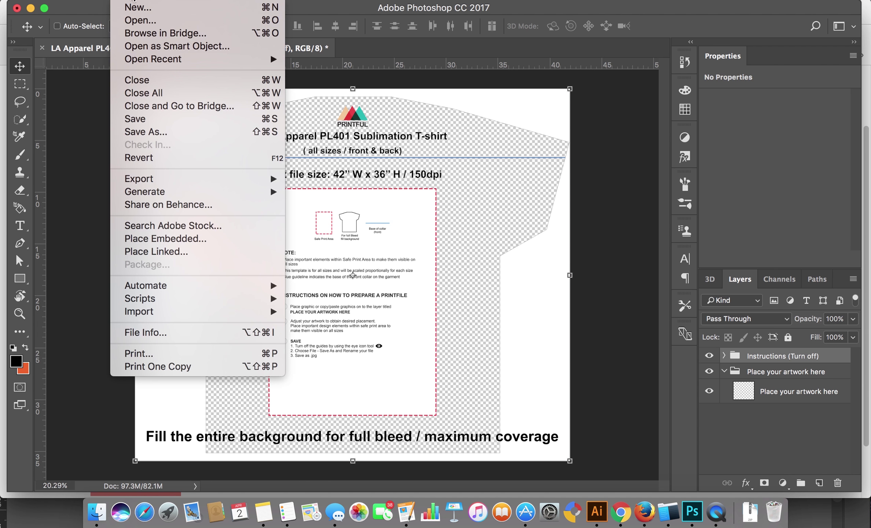
{"action": "left_click", "coordinate": [118, 0]}
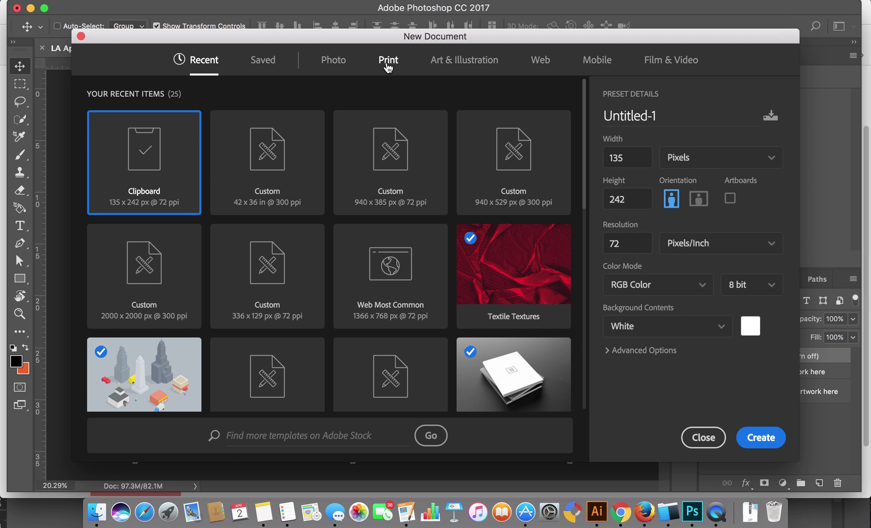
{"action": "left_click", "coordinate": [476, 62]}
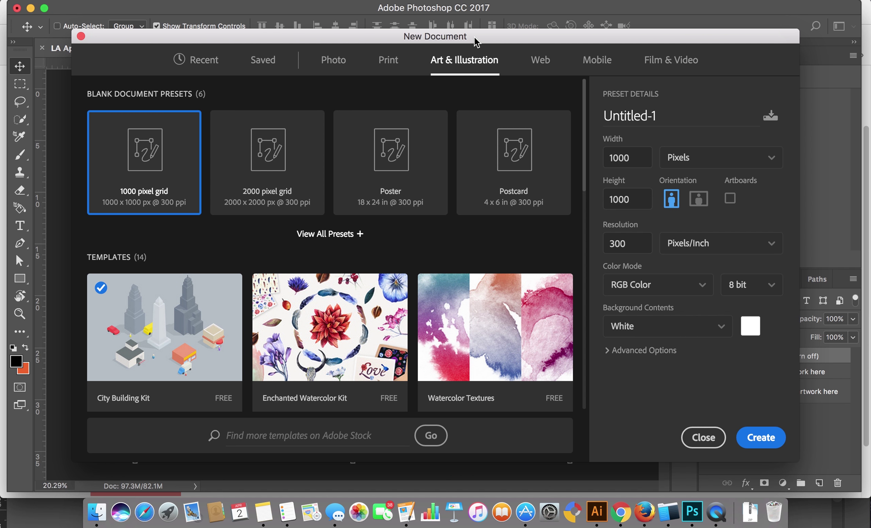
{"action": "left_click_drag", "start_coordinate": [477, 42], "coordinate": [443, 14]}
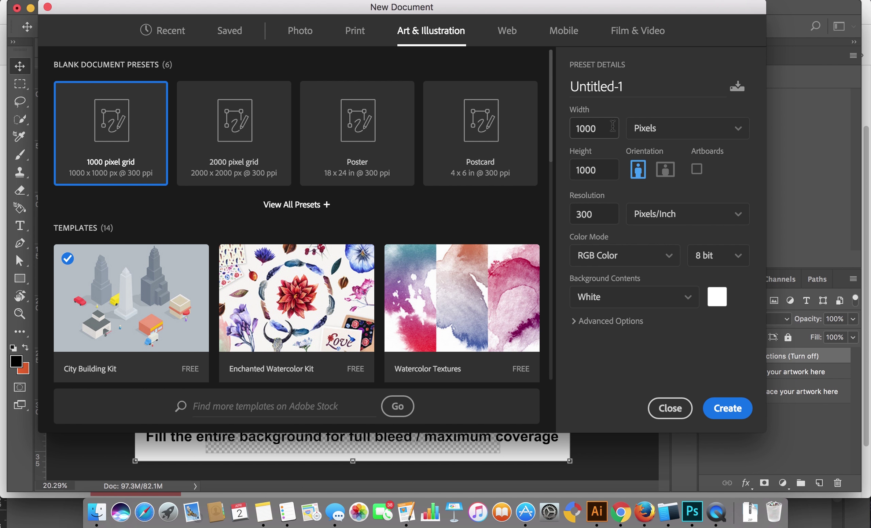
- Change the new document's units to inches and set its width to 42
{"action": "left_click", "coordinate": [612, 125]}
{"action": "type", "text": "3"}
{"action": "type", "text": "42"}
{"action": "left_click", "coordinate": [671, 131]}
{"action": "left_click", "coordinate": [669, 183]}
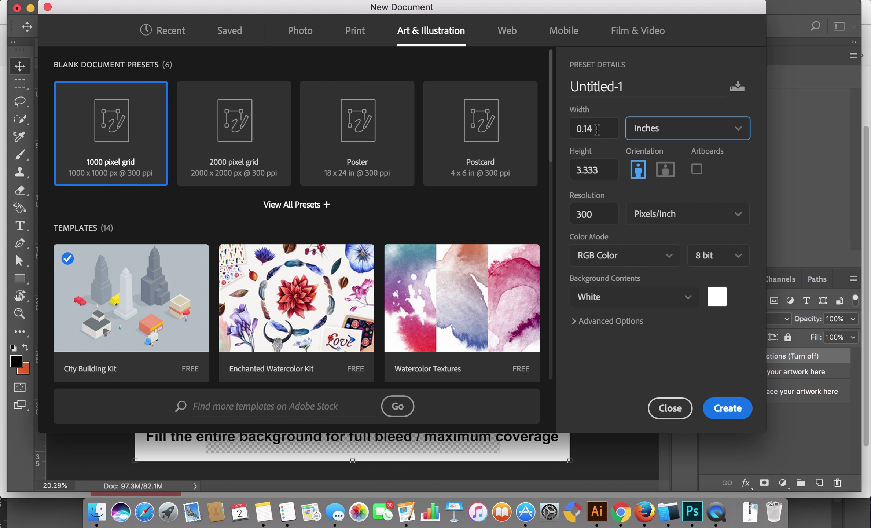
{"action": "type", "text": "42"}
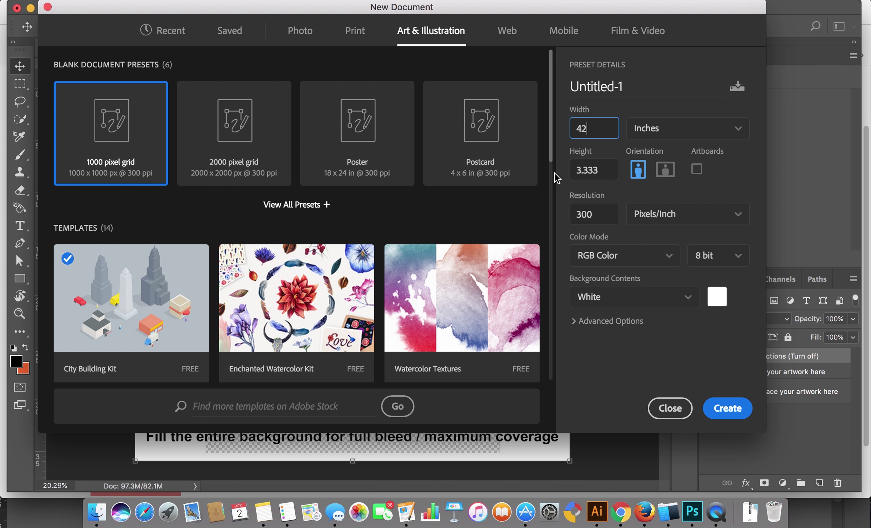
- Set the height to 36 inches and the resolution to 150 pixels/inch, and create the document
{"action": "key", "text": "Tab"}
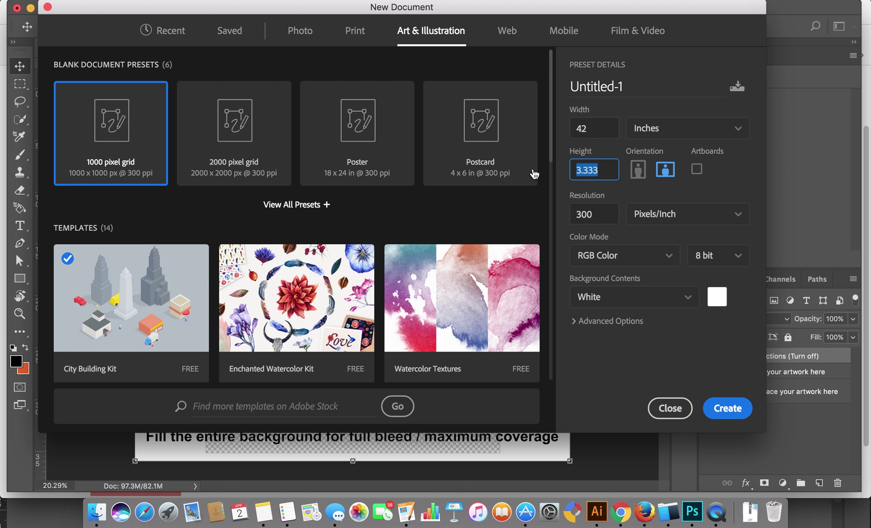
{"action": "type", "text": "36"}
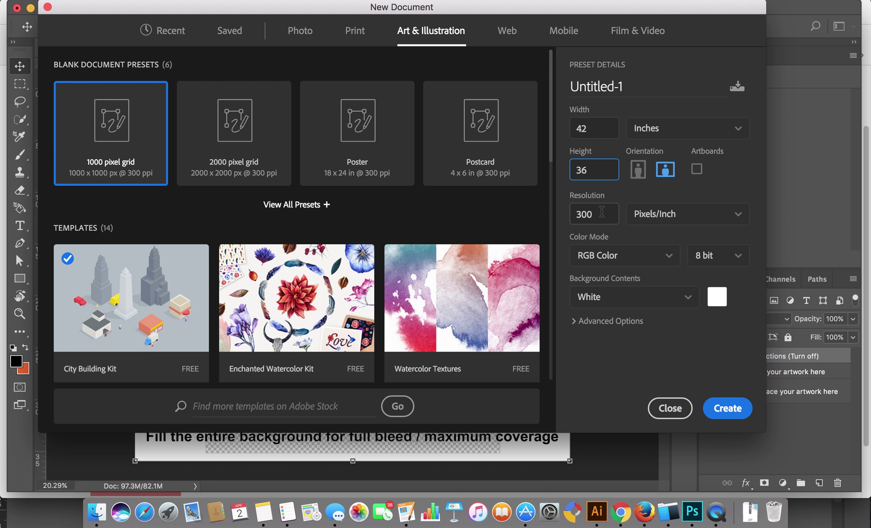
{"action": "left_click", "coordinate": [602, 211]}
{"action": "type", "text": "150"}
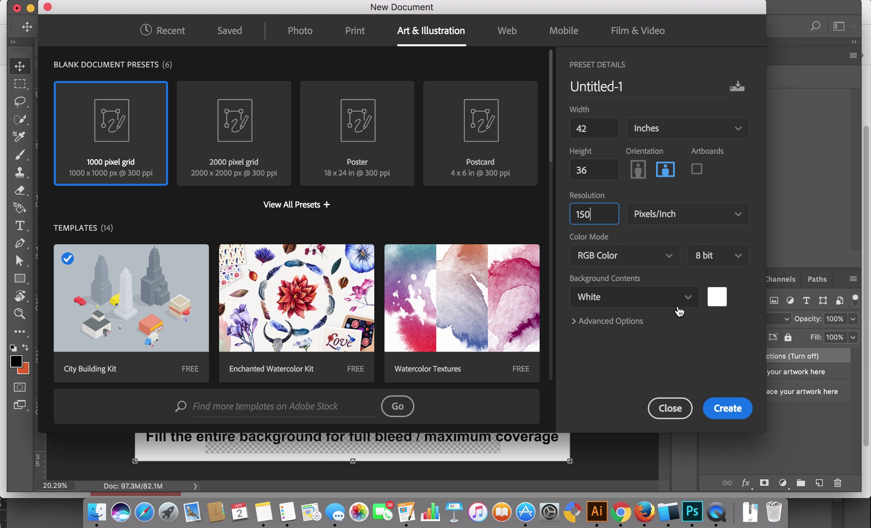
{"action": "left_click", "coordinate": [722, 408]}
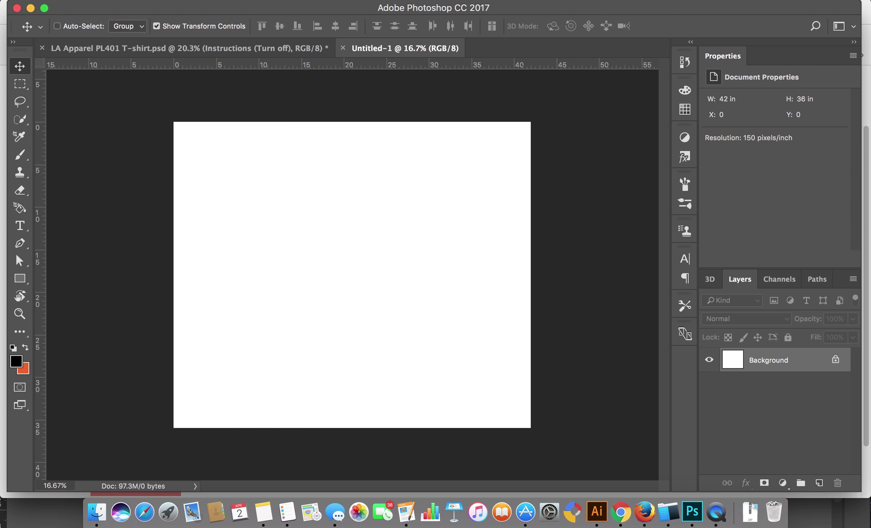
- Place donald-trump-hotdogs.psd as an embedded object and position it over the canvas's upper-left corner
{"action": "left_click", "coordinate": [123, 1]}
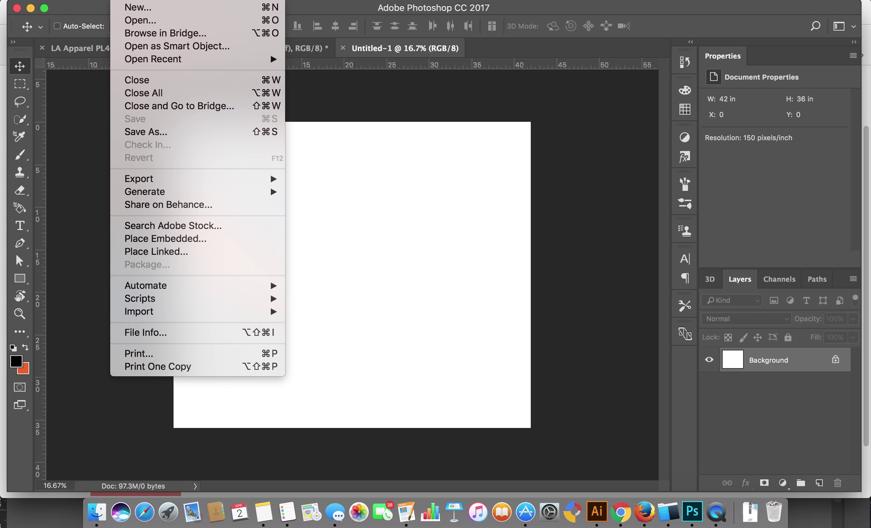
{"action": "left_click", "coordinate": [165, 239]}
{"action": "left_click", "coordinate": [497, 117]}
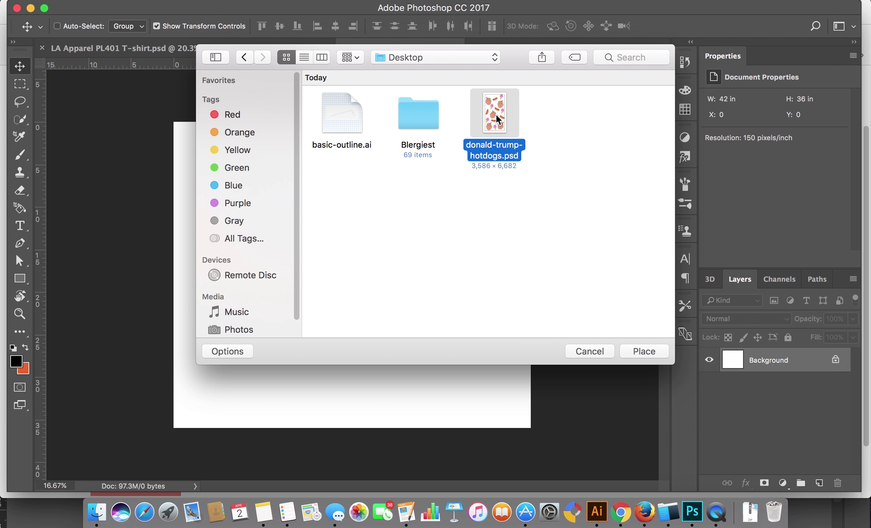
{"action": "double_click", "coordinate": [497, 114]}
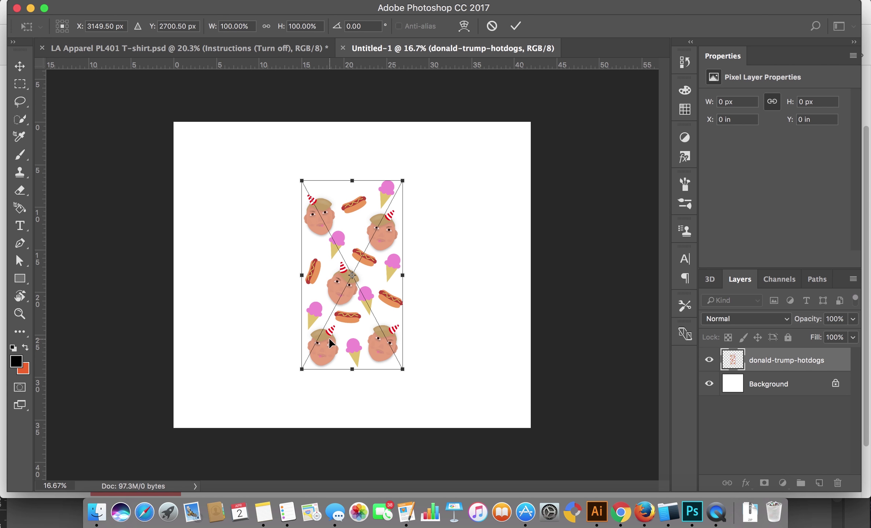
{"action": "left_click_drag", "start_coordinate": [352, 313], "coordinate": [221, 239]}
{"action": "left_click", "coordinate": [516, 25]}
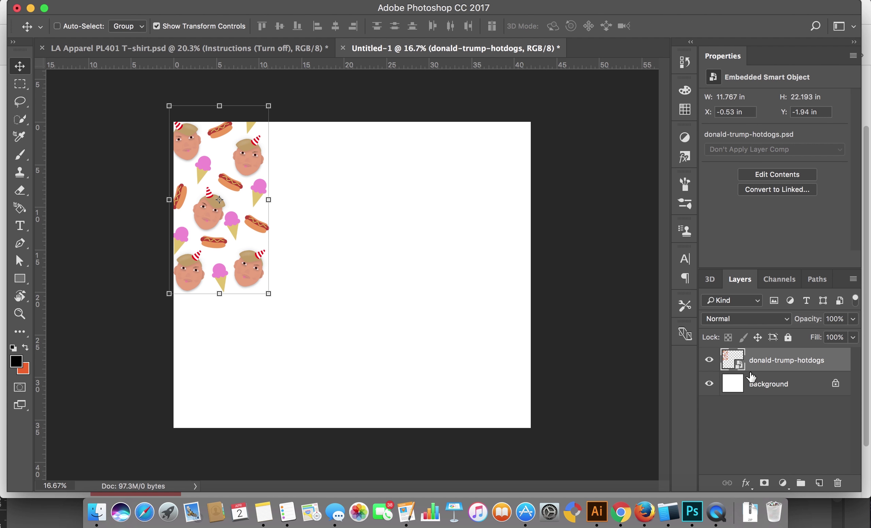
- Duplicate the placed pattern layer three times and line the copies up side by side across the canvas's upper half
{"action": "left_click_drag", "start_coordinate": [759, 372], "coordinate": [757, 403]}
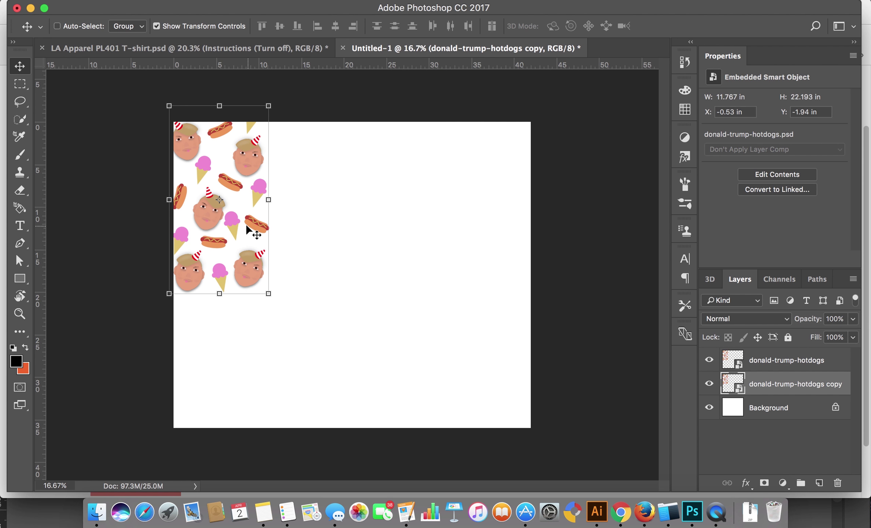
{"action": "left_click_drag", "start_coordinate": [238, 227], "coordinate": [341, 224]}
{"action": "left_click_drag", "start_coordinate": [770, 399], "coordinate": [772, 404]}
{"action": "left_click_drag", "start_coordinate": [353, 249], "coordinate": [431, 248]}
{"action": "left_click_drag", "start_coordinate": [768, 416], "coordinate": [768, 429]}
{"action": "left_click_drag", "start_coordinate": [457, 227], "coordinate": [539, 225]}
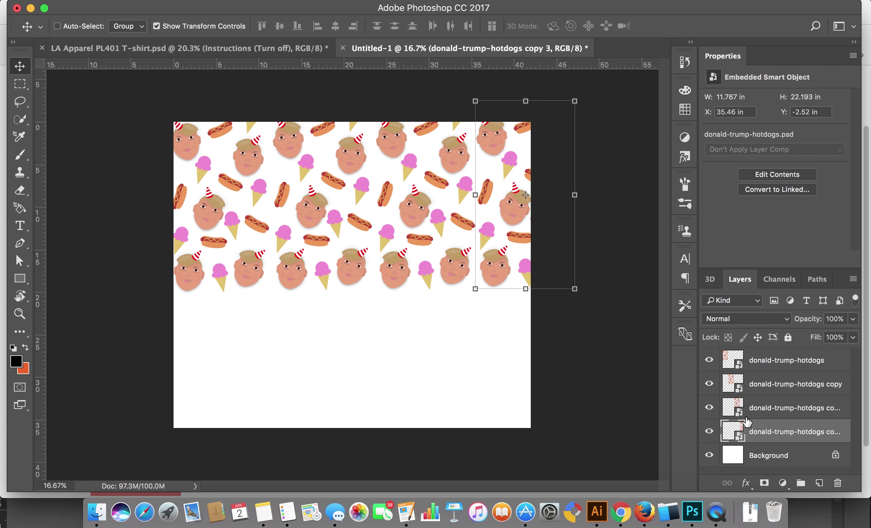
- Group the four pattern layers and add a new empty layer above the group
{"action": "left_click", "coordinate": [766, 360], "text": "shift"}
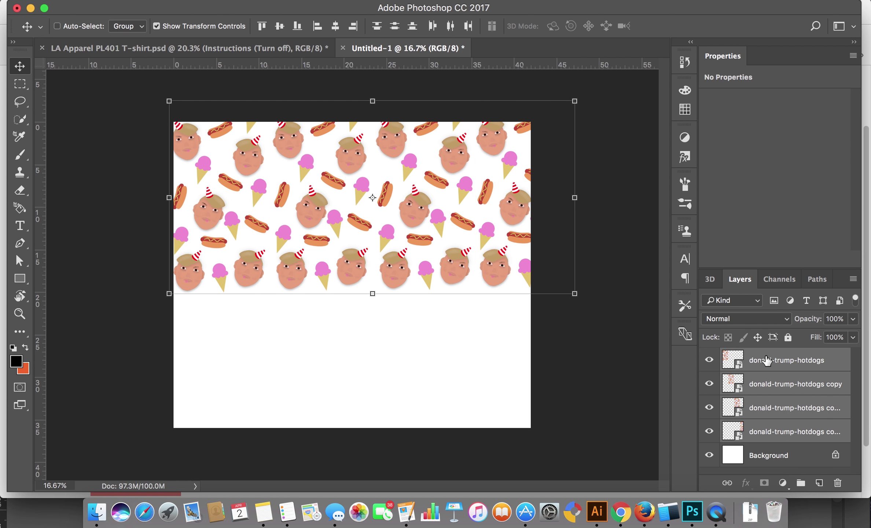
{"action": "key", "text": "super+g"}
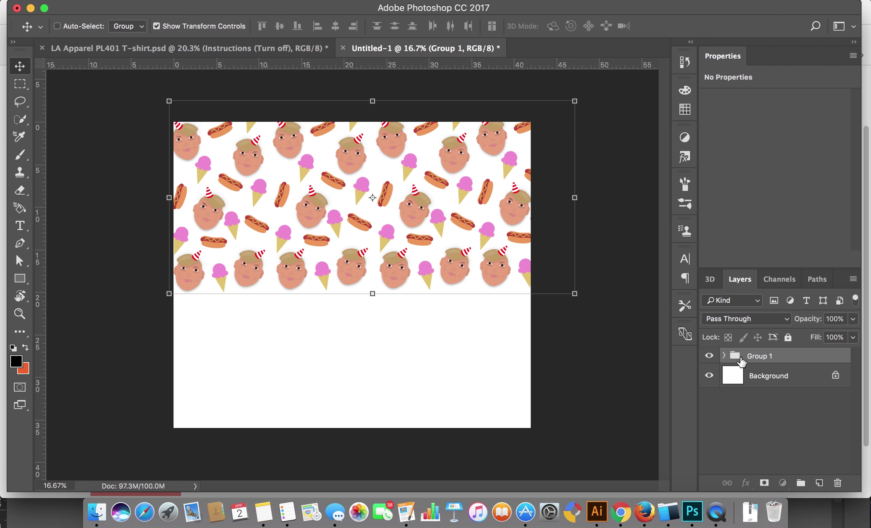
{"action": "mouse_move", "coordinate": [742, 360]}
{"action": "left_mouse_down"}
{"action": "mouse_move", "coordinate": [745, 383]}
{"action": "mouse_move", "coordinate": [743, 364]}
{"action": "left_mouse_up"}
{"action": "left_click", "coordinate": [819, 483]}
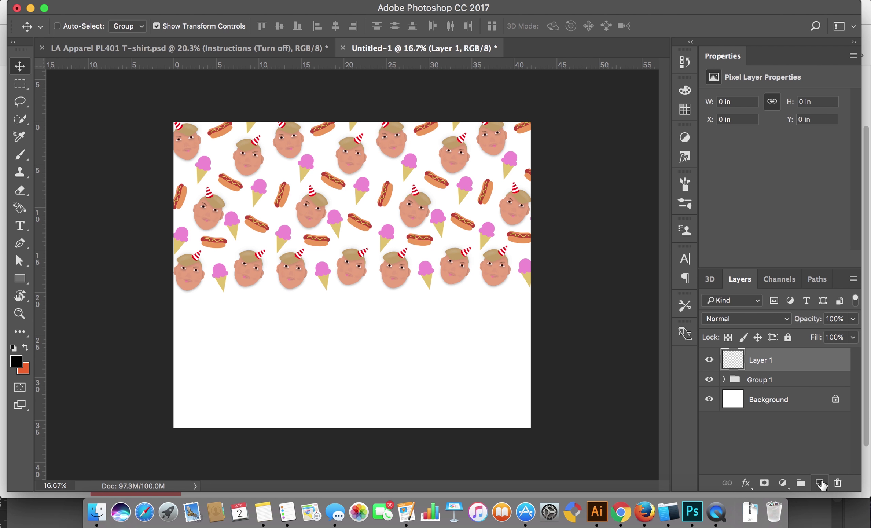
- Duplicate the pattern group above the empty layer and move the copy about 20.8 in down and 1.3 in right to fill the lower half
{"action": "left_click_drag", "start_coordinate": [792, 391], "coordinate": [795, 355]}
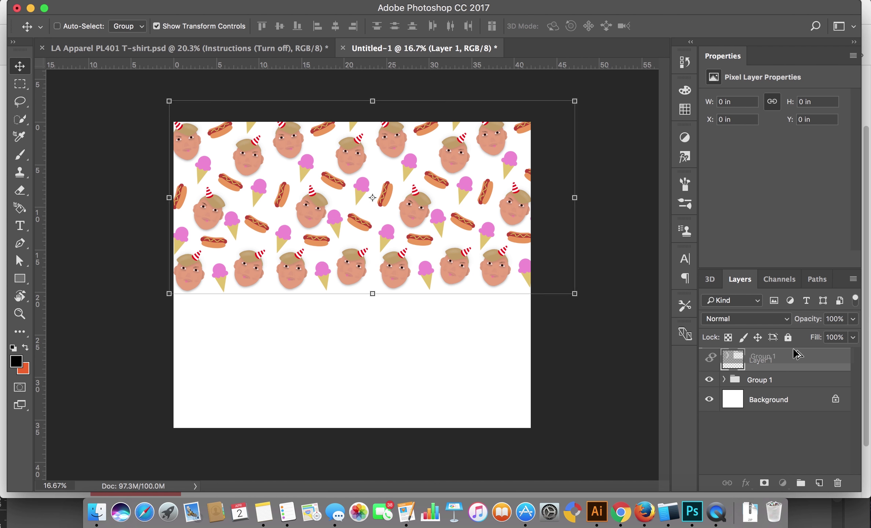
{"action": "left_click_drag", "start_coordinate": [459, 239], "coordinate": [465, 407]}
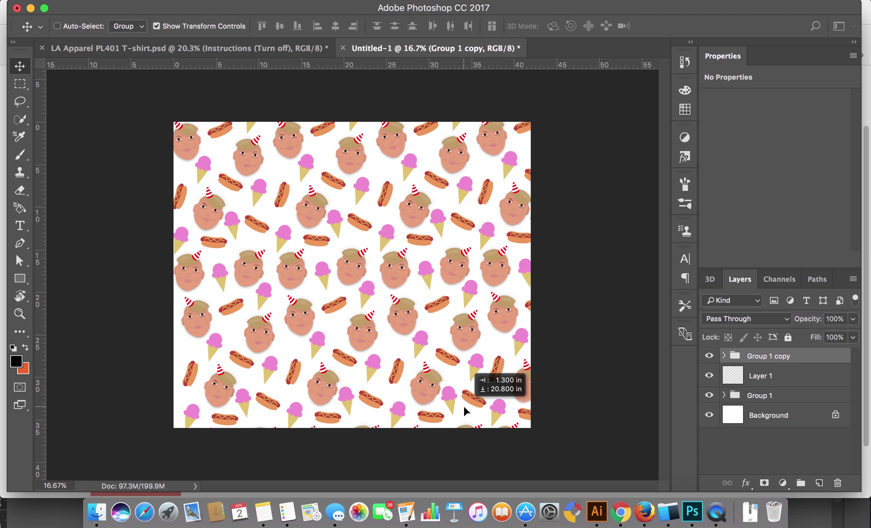
{"action": "left_click_drag", "start_coordinate": [464, 407], "coordinate": [464, 407]}
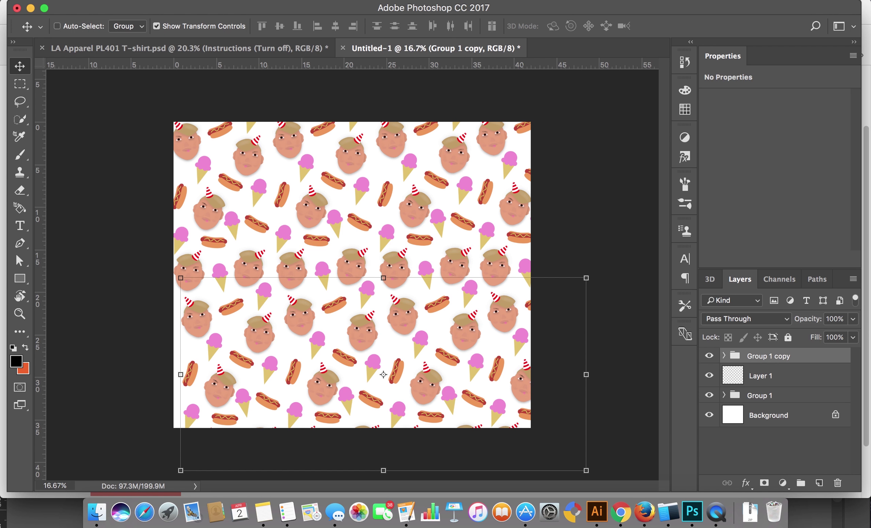
- Export the finished pattern as a 6300 x 5400 px PNG named trump-pattern to the Desktop
{"action": "left_click", "coordinate": [133, 1]}
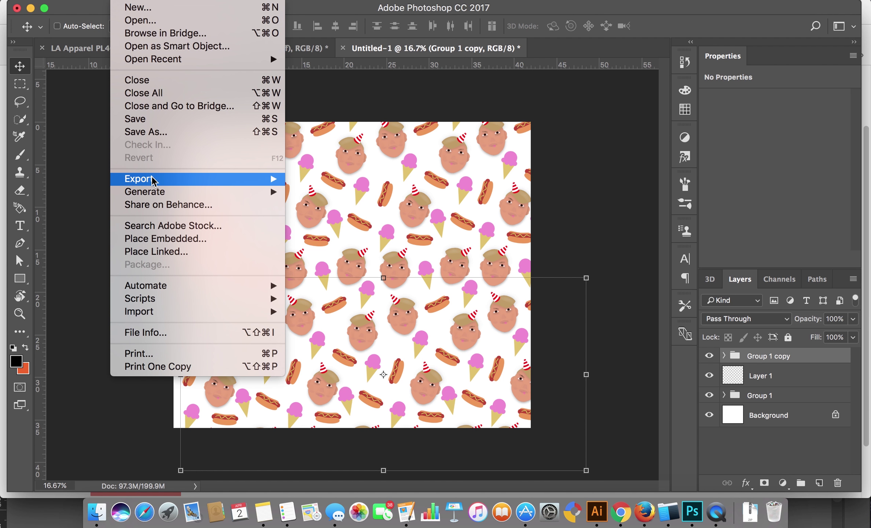
{"action": "mouse_move", "coordinate": [153, 177]}
{"action": "left_click", "coordinate": [349, 191]}
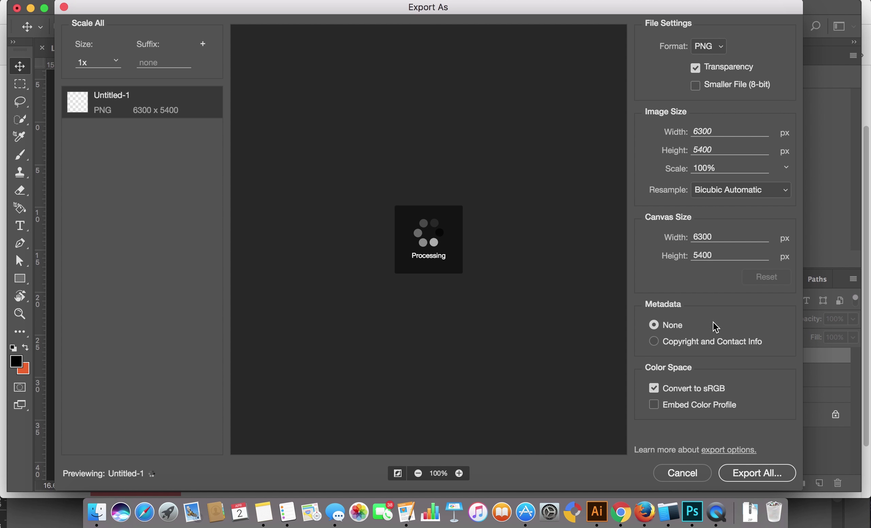
{"action": "left_click", "coordinate": [761, 473]}
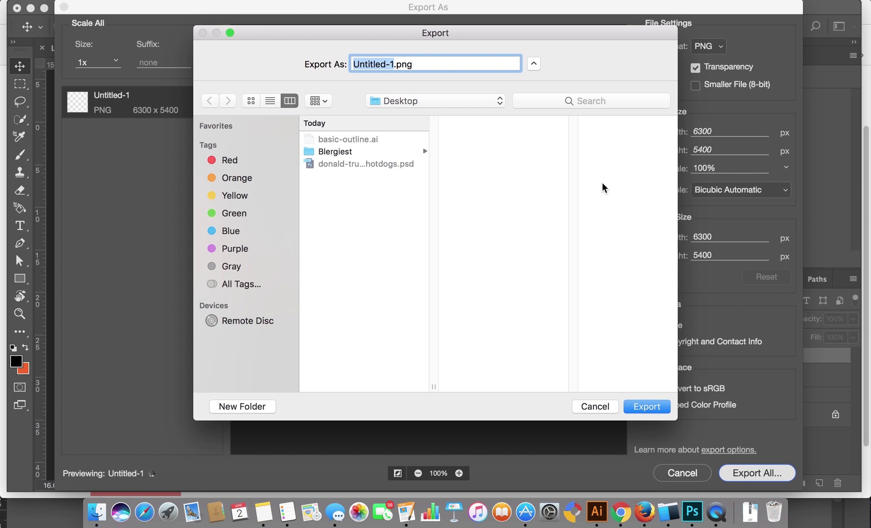
{"action": "type", "text": "trump"}
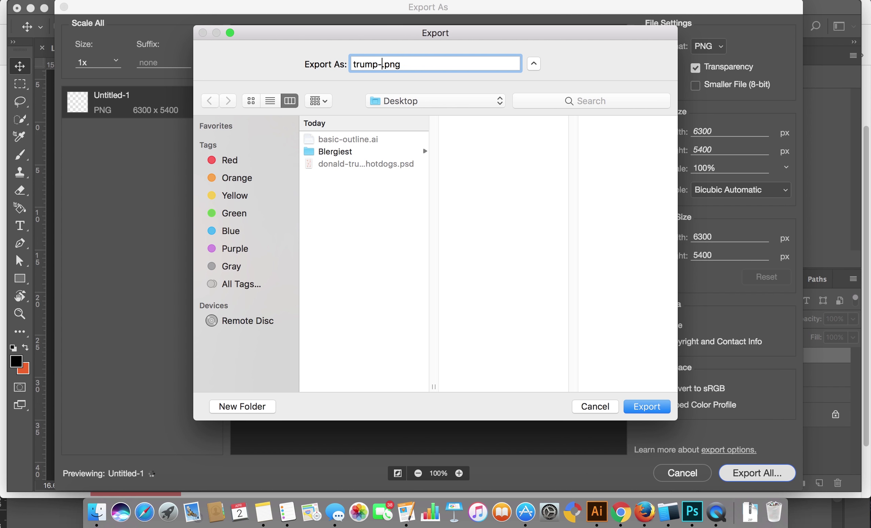
{"action": "type", "text": "-pattern"}
{"action": "key", "text": "Return"}
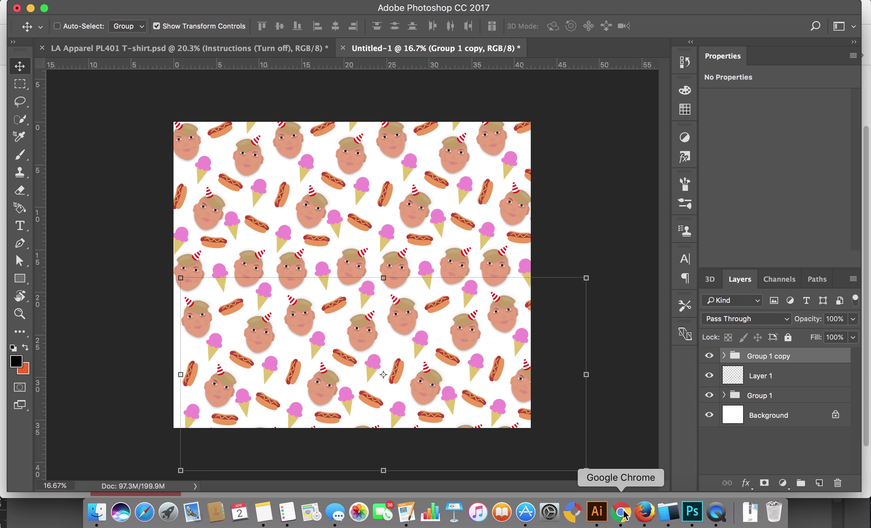
- Switch to Chrome, upload trump-pattern.png from the Desktop to the store's file library, and choose it as the T-shirt's front print
{"action": "left_click", "coordinate": [625, 516]}
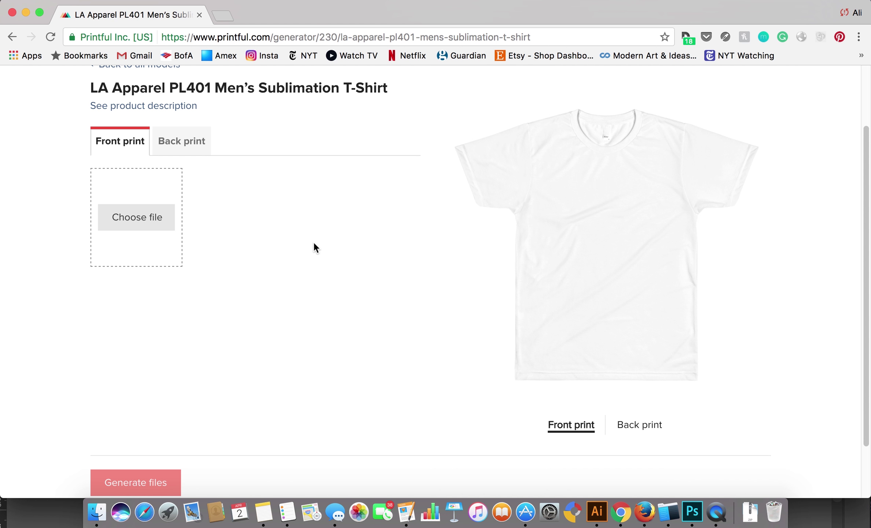
{"action": "left_click", "coordinate": [145, 217]}
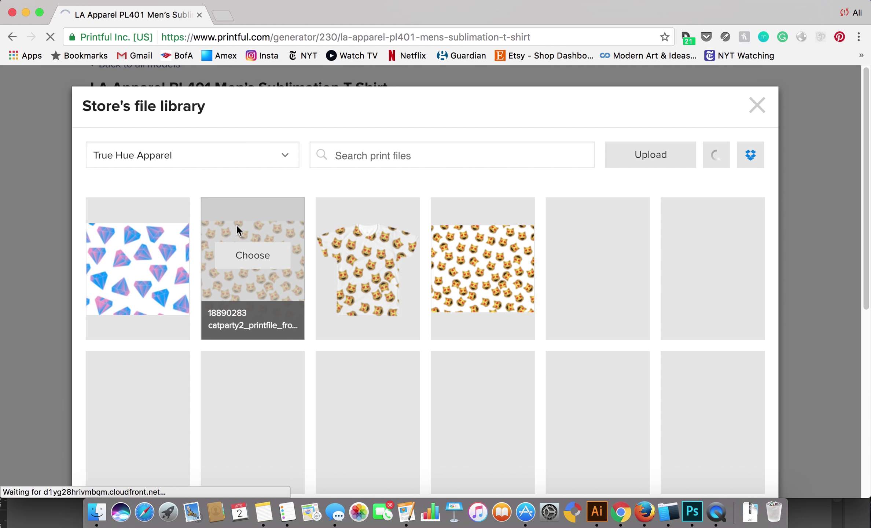
{"action": "left_click", "coordinate": [641, 153]}
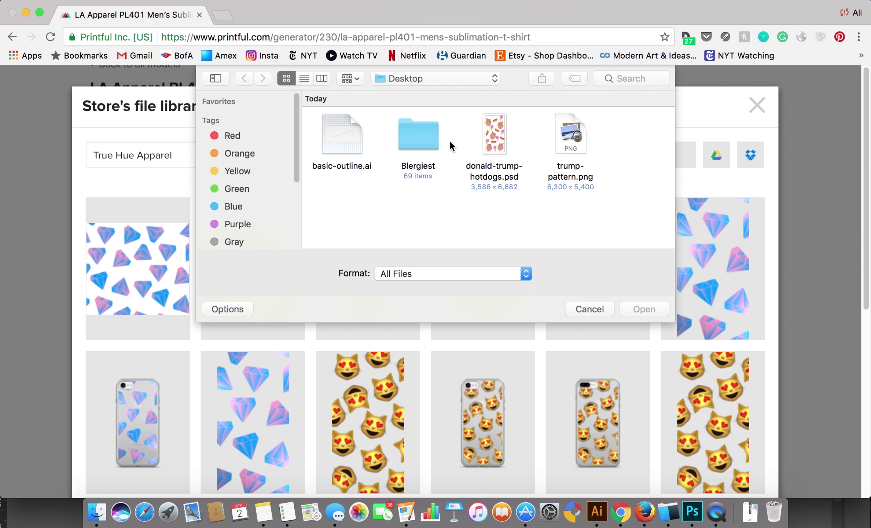
{"action": "double_click", "coordinate": [575, 134]}
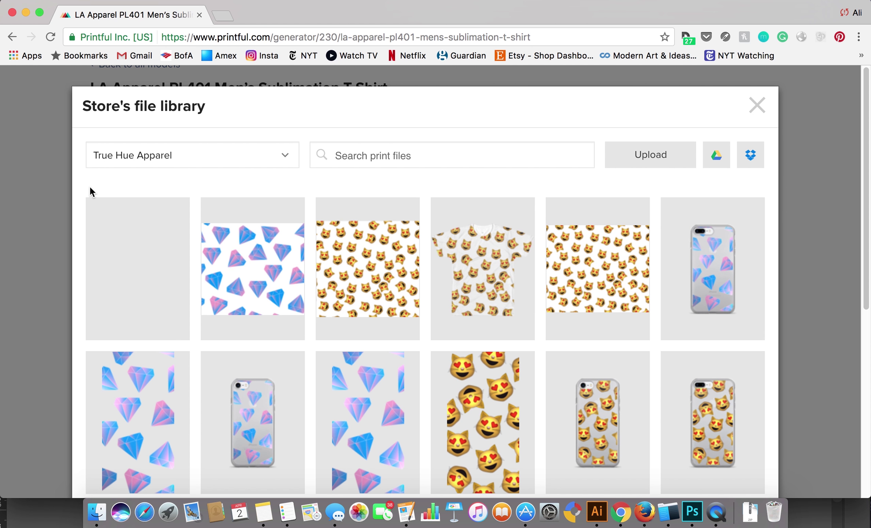
{"action": "left_click", "coordinate": [117, 254]}
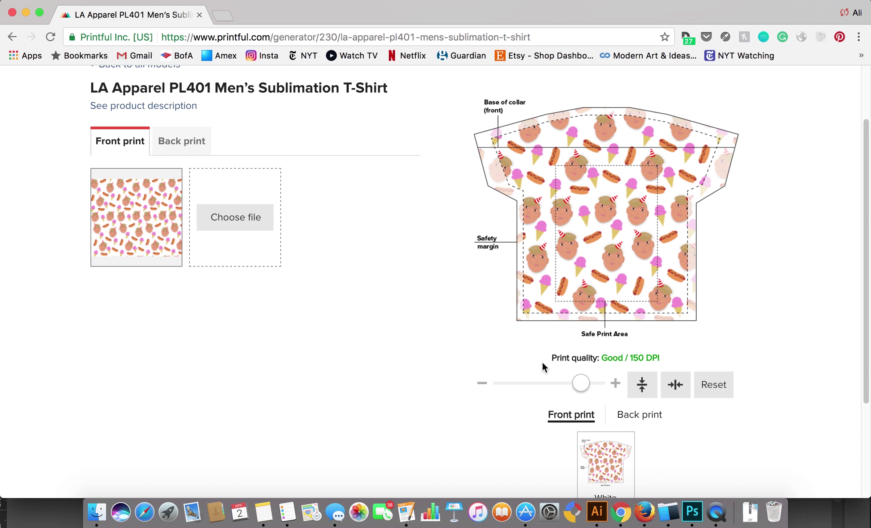
- Generate the white flat front mockup and the front print file from the placed pattern
{"action": "scroll", "coordinate": [472, 333], "scroll_direction": "down", "scroll_amount": 3}
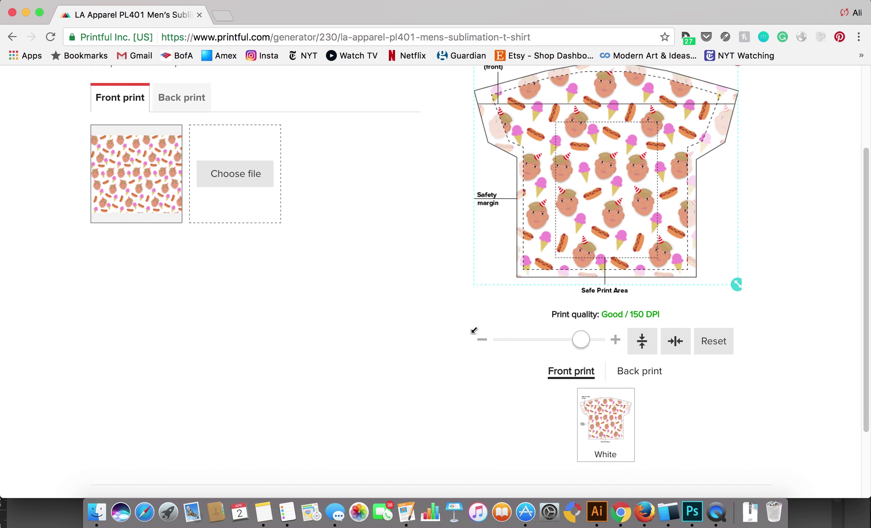
{"action": "left_click", "coordinate": [148, 425]}
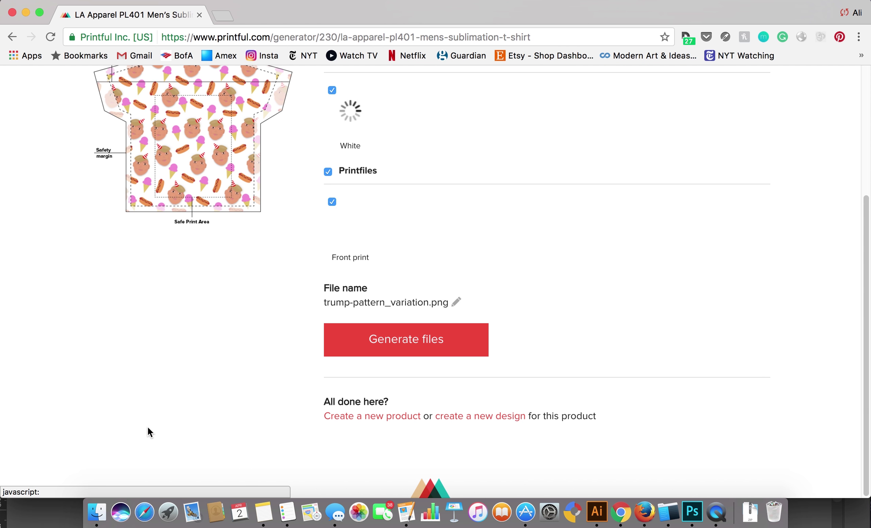
{"action": "left_click", "coordinate": [361, 429]}
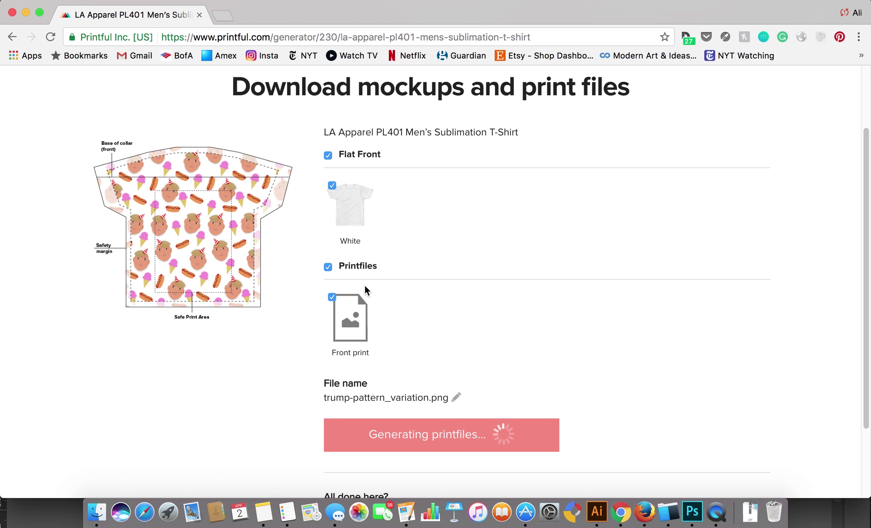
- Open the downloaded trump-pattern (1) folder in Finder and view its flat front mockup image in Preview
{"action": "left_click", "coordinate": [755, 512]}
{"action": "left_click", "coordinate": [751, 513]}
{"action": "left_click", "coordinate": [745, 515]}
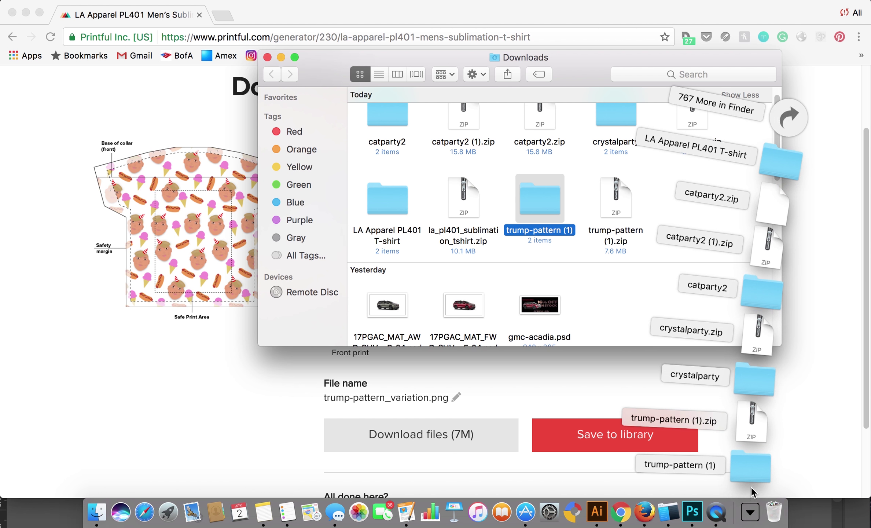
{"action": "left_click", "coordinate": [753, 471]}
{"action": "double_click", "coordinate": [409, 133]}
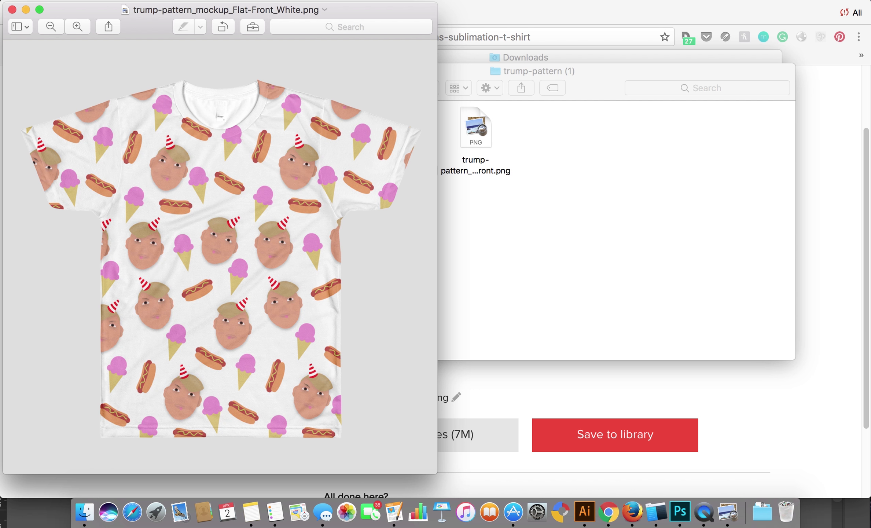
- Export the flat front mockup as a JPEG to the Desktop
{"action": "left_click", "coordinate": [250, 0]}
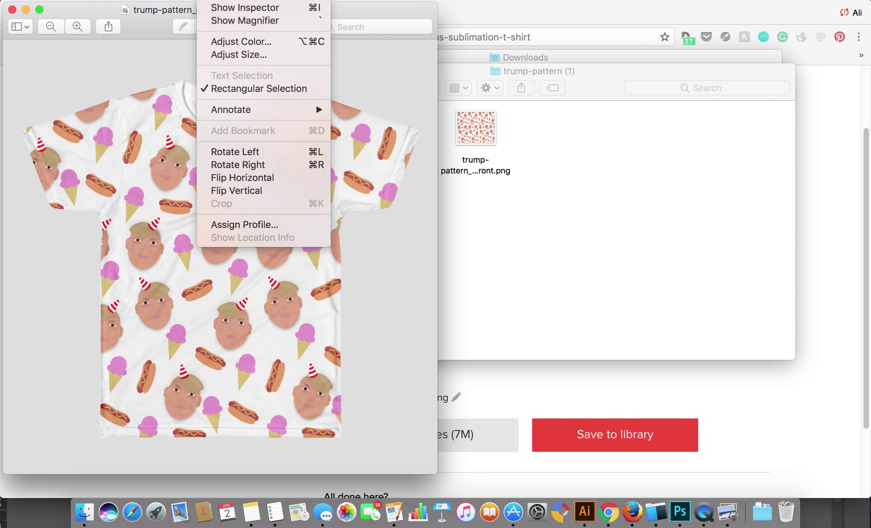
{"action": "mouse_move", "coordinate": [213, 0]}
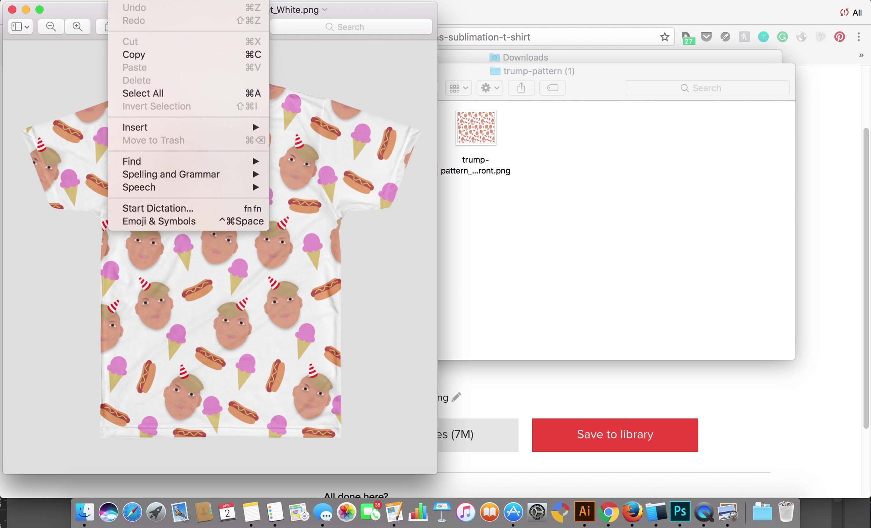
{"action": "mouse_move", "coordinate": [94, 0]}
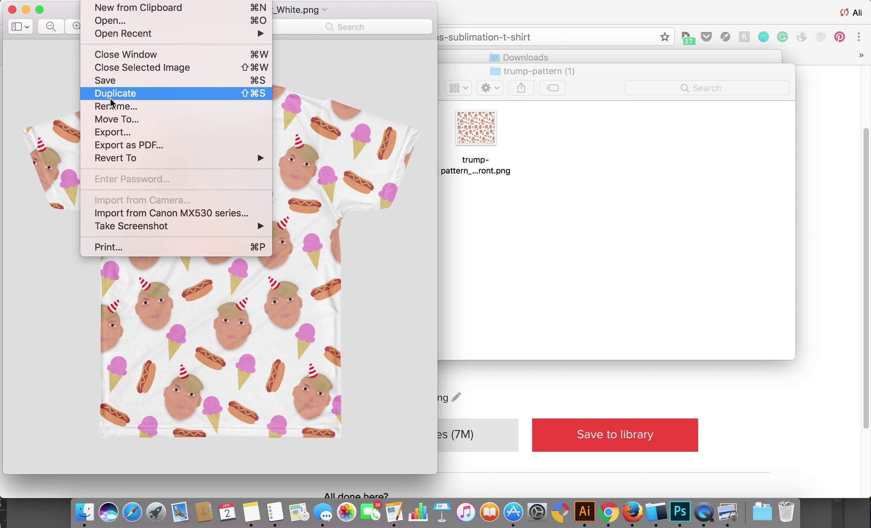
{"action": "left_click", "coordinate": [110, 132]}
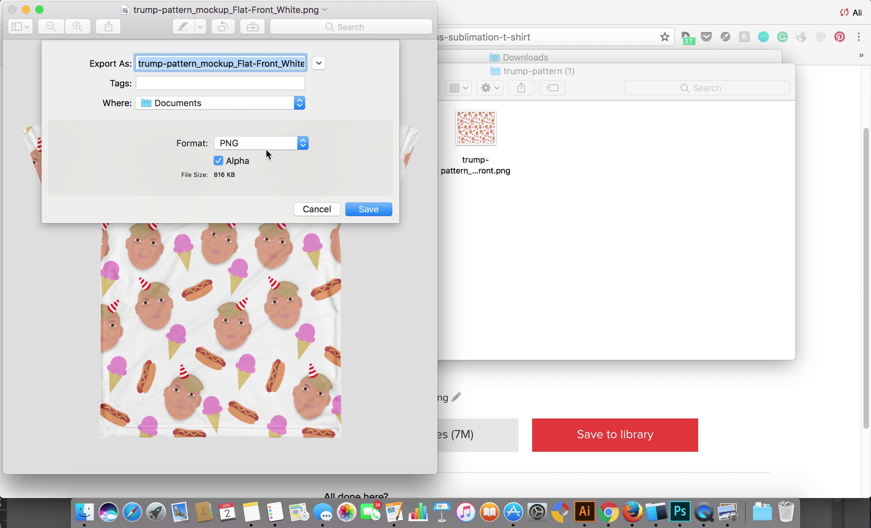
{"action": "left_click", "coordinate": [266, 147]}
{"action": "left_click", "coordinate": [268, 96]}
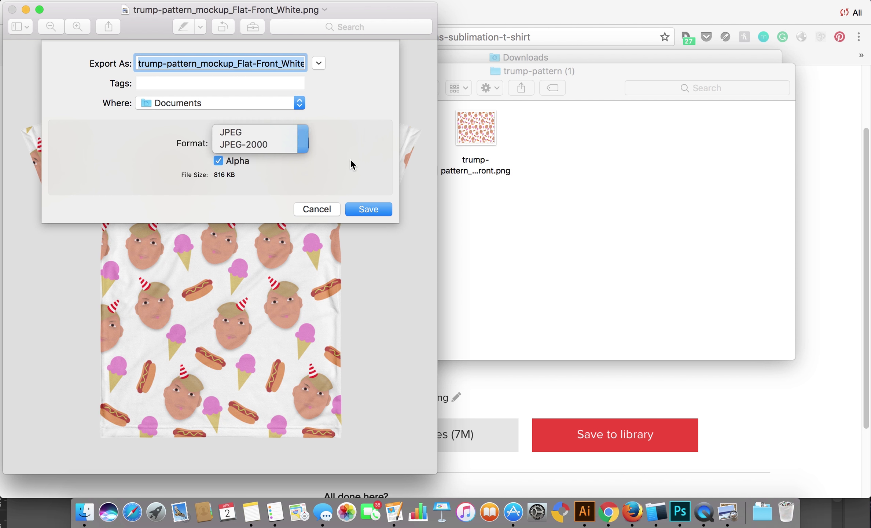
{"action": "left_click", "coordinate": [288, 103]}
{"action": "left_click", "coordinate": [260, 185]}
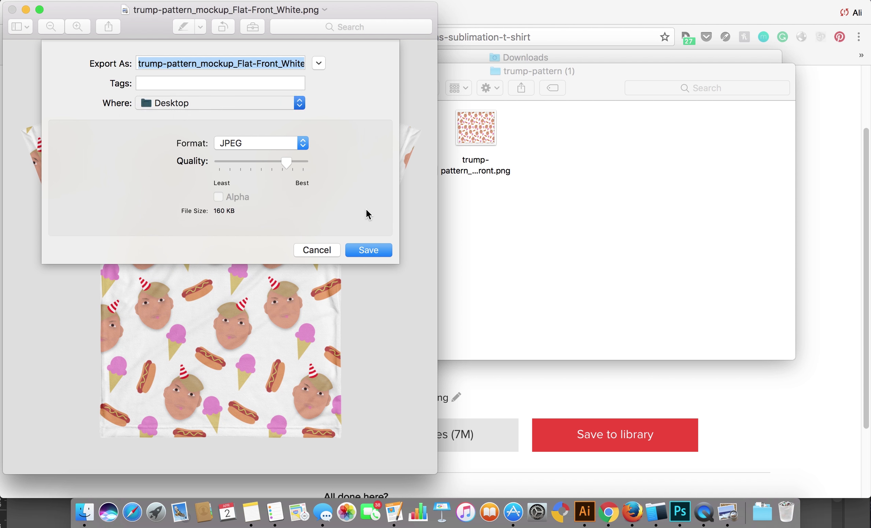
{"action": "left_click", "coordinate": [358, 250]}
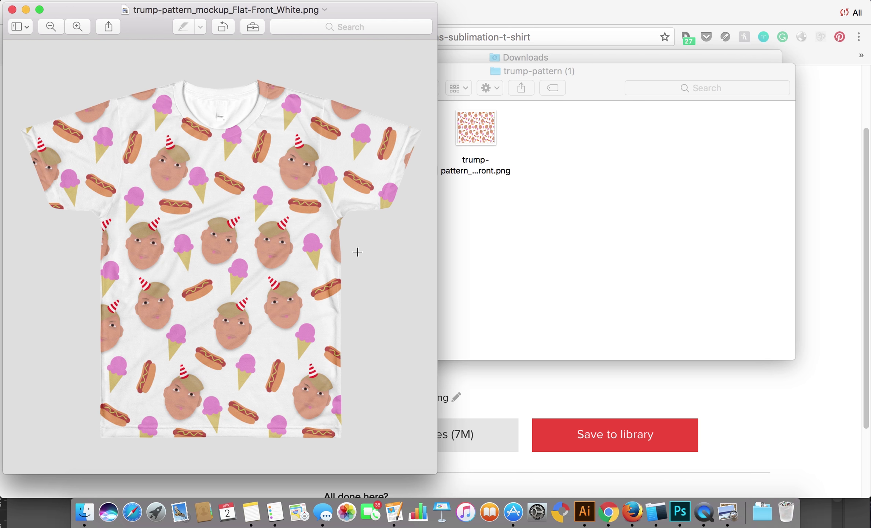
{"action": "scroll", "coordinate": [307, 282], "scroll_direction": "up", "scroll_amount": 3}
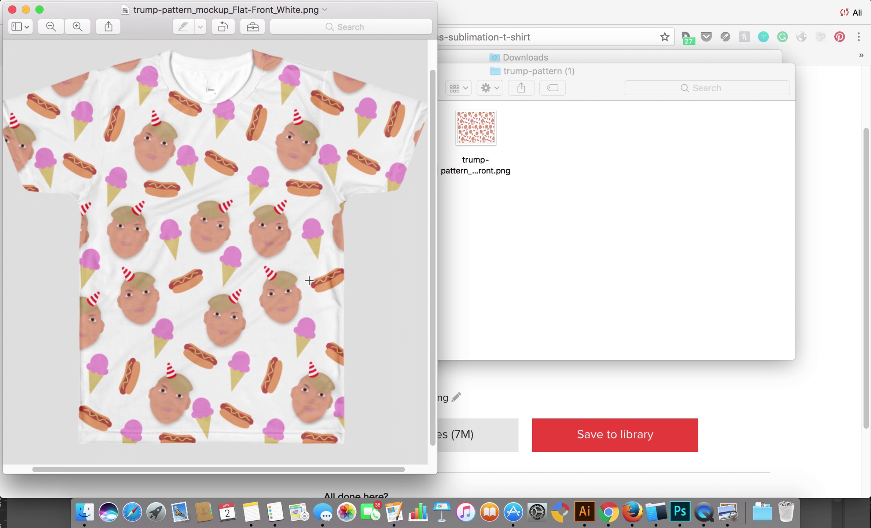
{"action": "scroll", "coordinate": [309, 280], "scroll_direction": "up", "scroll_amount": 3}
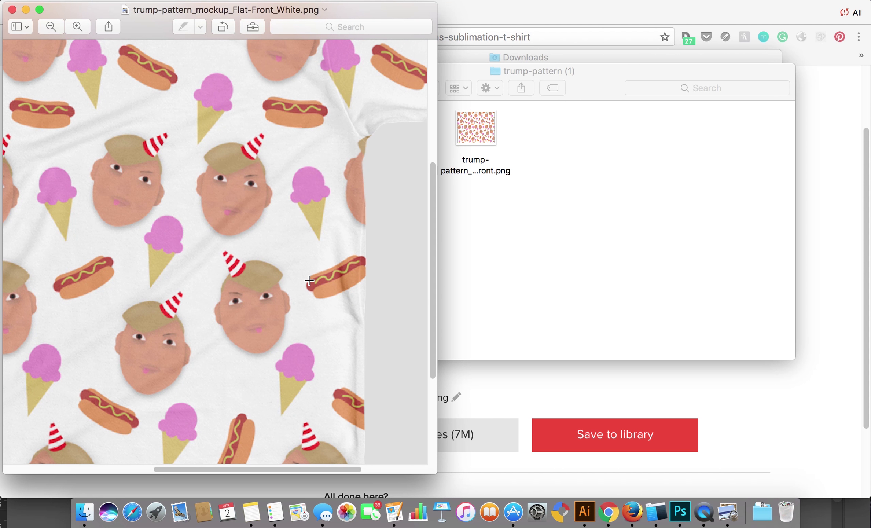
{"action": "scroll", "coordinate": [312, 272], "scroll_direction": "down", "scroll_amount": 5}
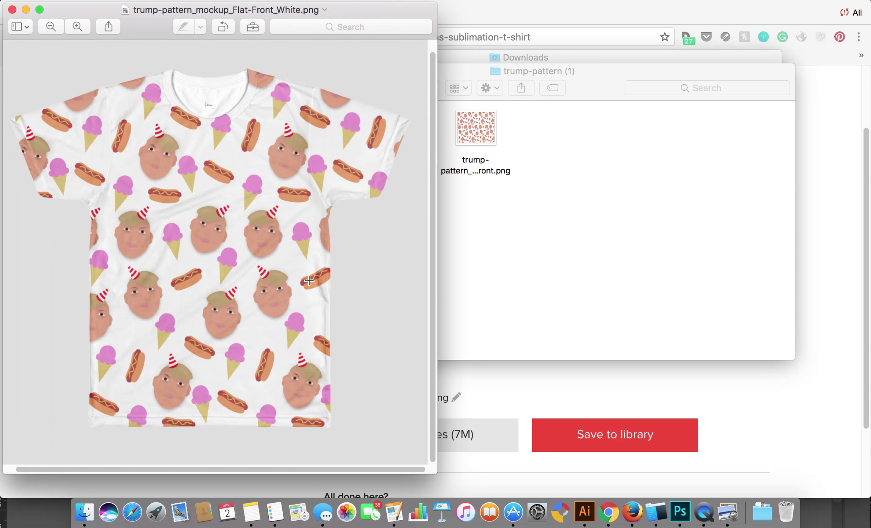